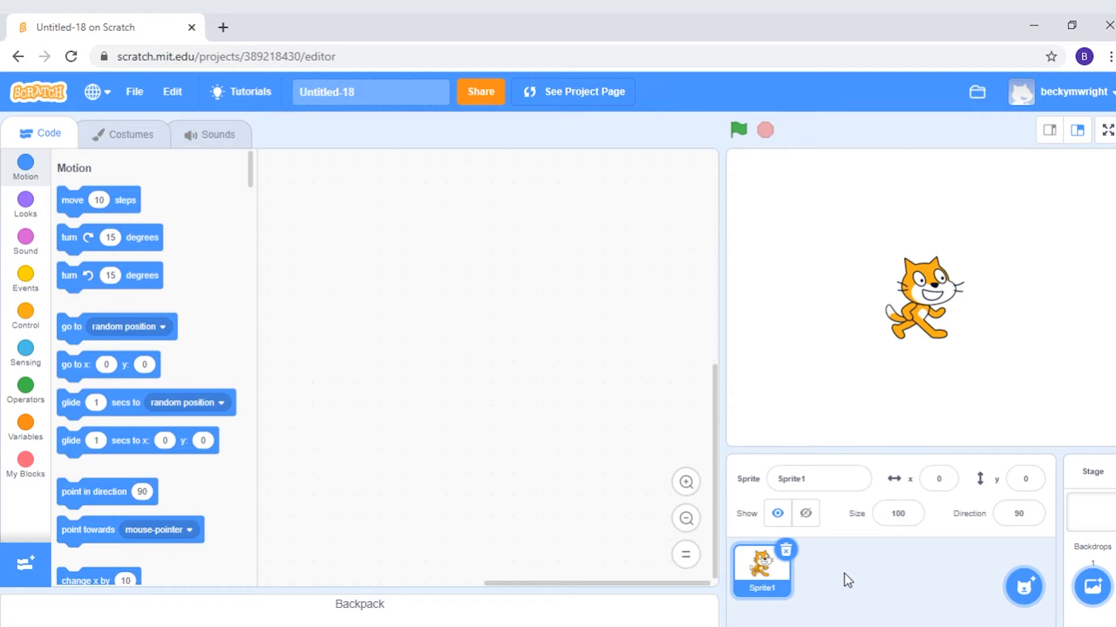
# Delete the default cat sprite and add the Stars backdrop from the Space category
pyautogui.click(784, 552)
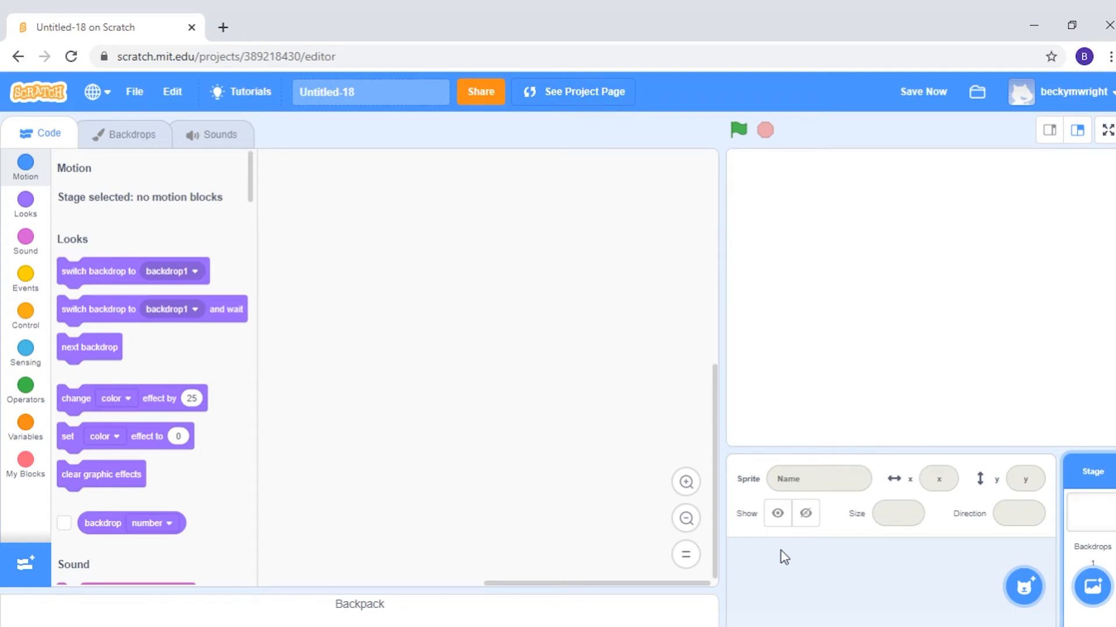
pyautogui.click(1098, 594)
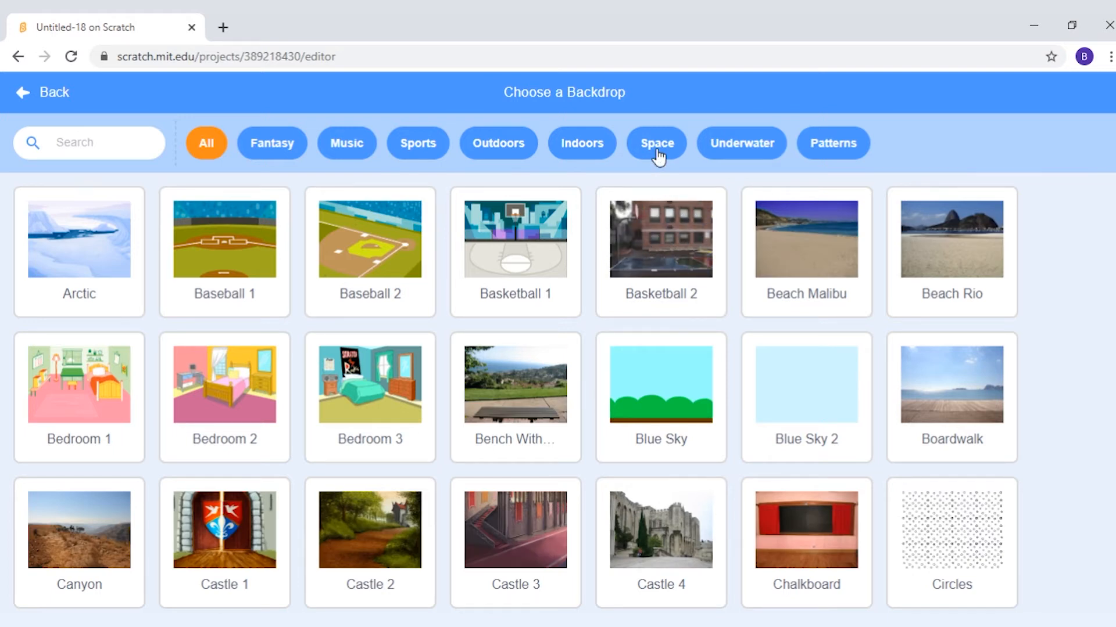
pyautogui.click(658, 150)
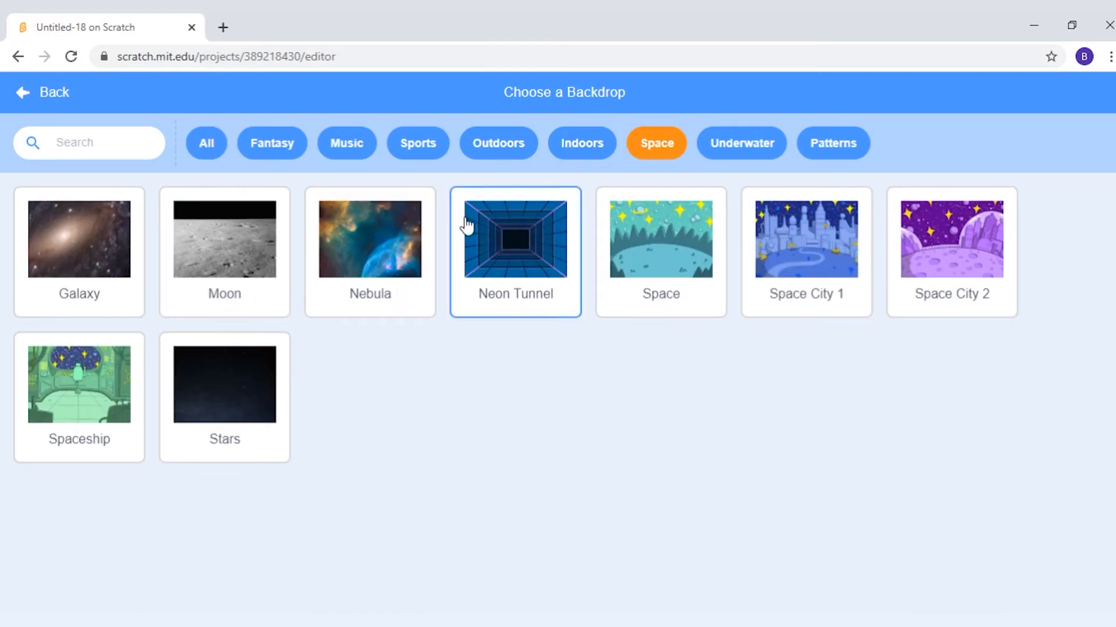
pyautogui.click(239, 414)
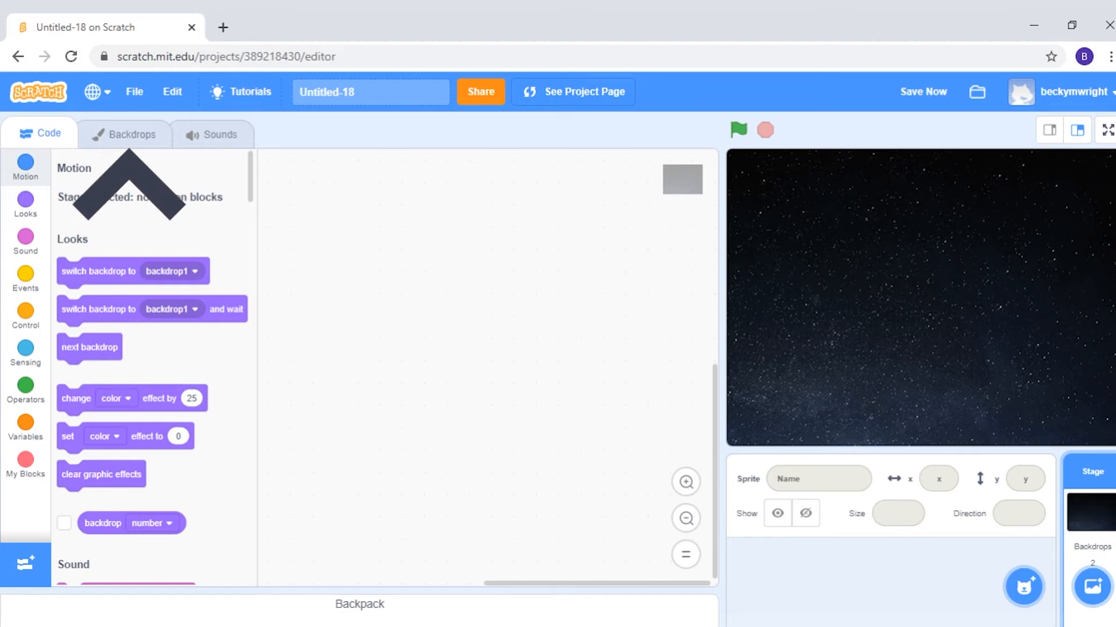
# Draw a tall, thin green filled rectangle on the Stars backdrop, adjust its height and width, and move it up and to the left
pyautogui.click(132, 136)
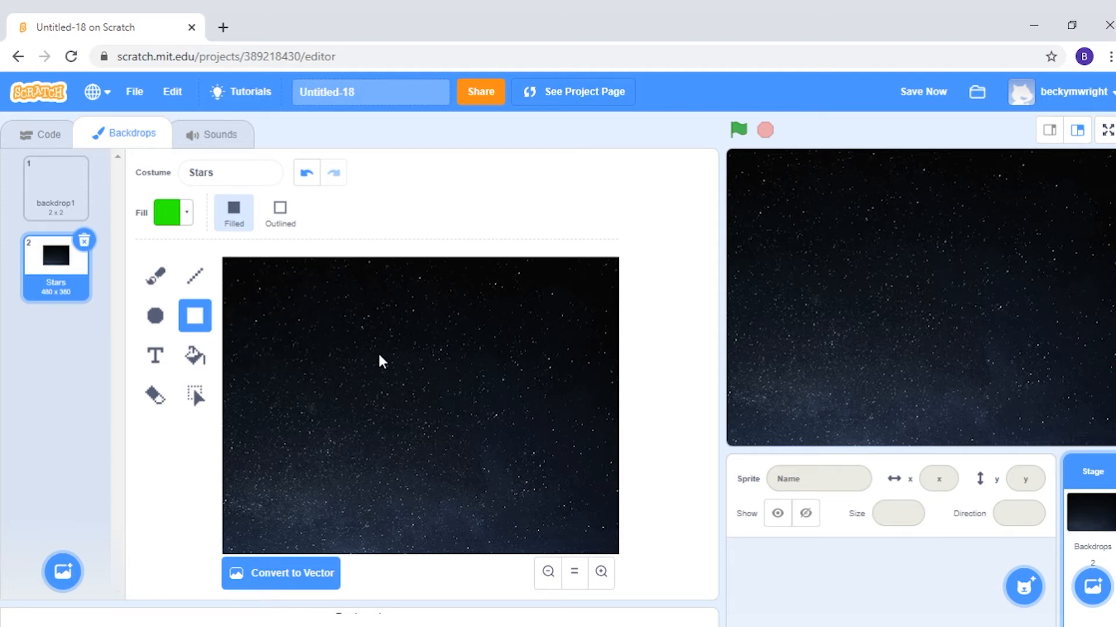
pyautogui.moveTo(355, 341); pyautogui.dragTo(367, 525)
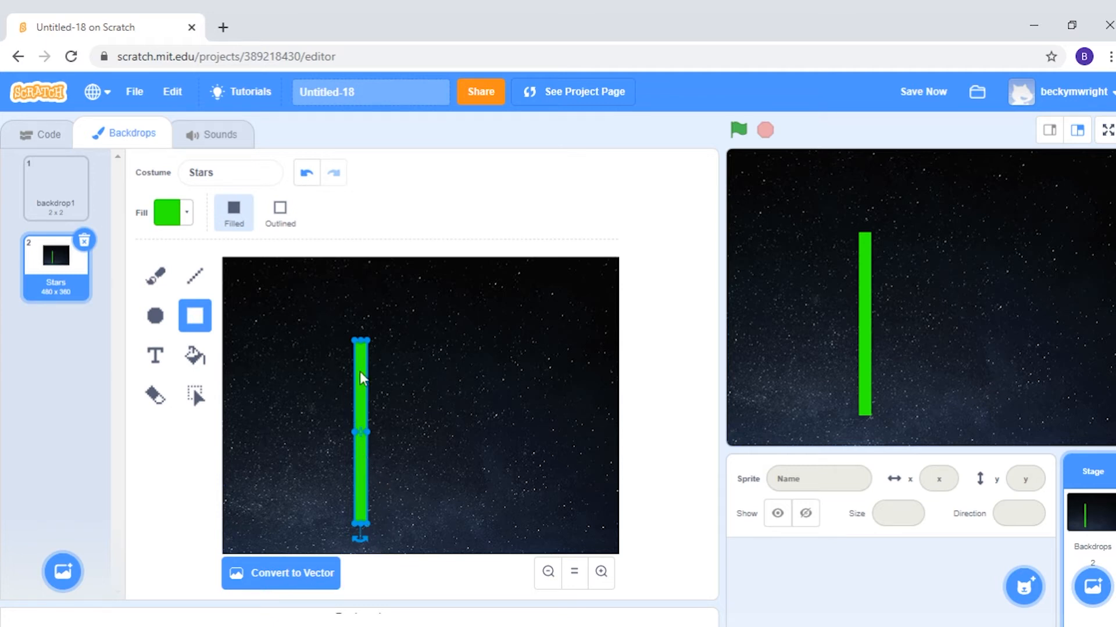
pyautogui.moveTo(361, 340)
pyautogui.mouseDown()
pyautogui.moveTo(361, 291)
pyautogui.moveTo(361, 329)
pyautogui.mouseUp()
pyautogui.moveTo(367, 426)
pyautogui.mouseDown()
pyautogui.moveTo(392, 426)
pyautogui.moveTo(365, 426)
pyautogui.mouseUp()
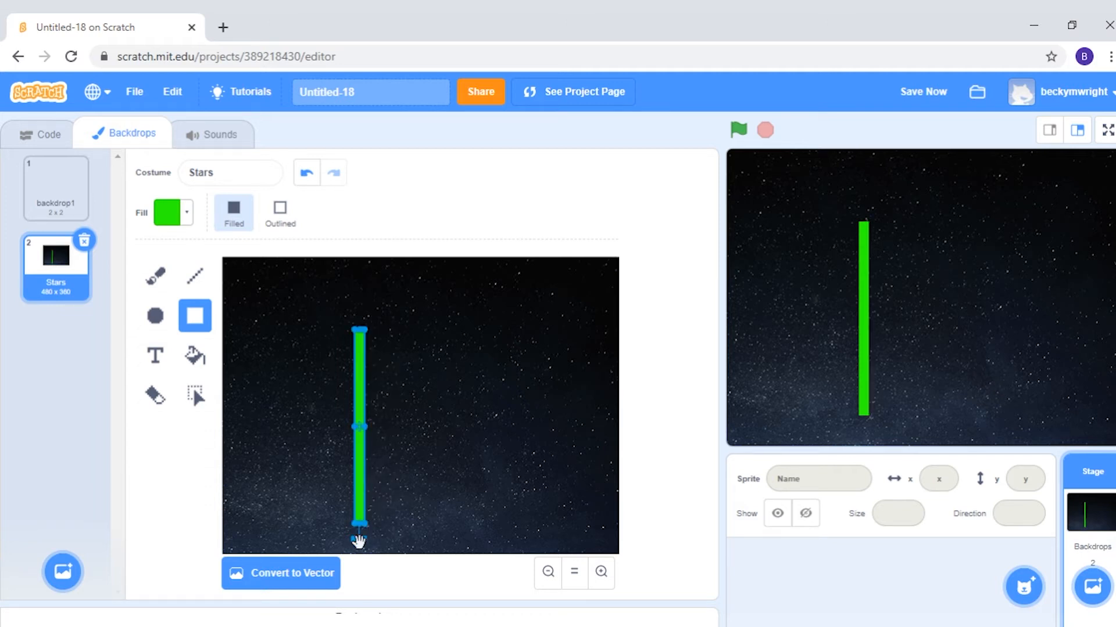
pyautogui.click(359, 543)
pyautogui.moveTo(359, 543); pyautogui.dragTo(359, 507)
pyautogui.moveTo(360, 414); pyautogui.dragTo(327, 386)
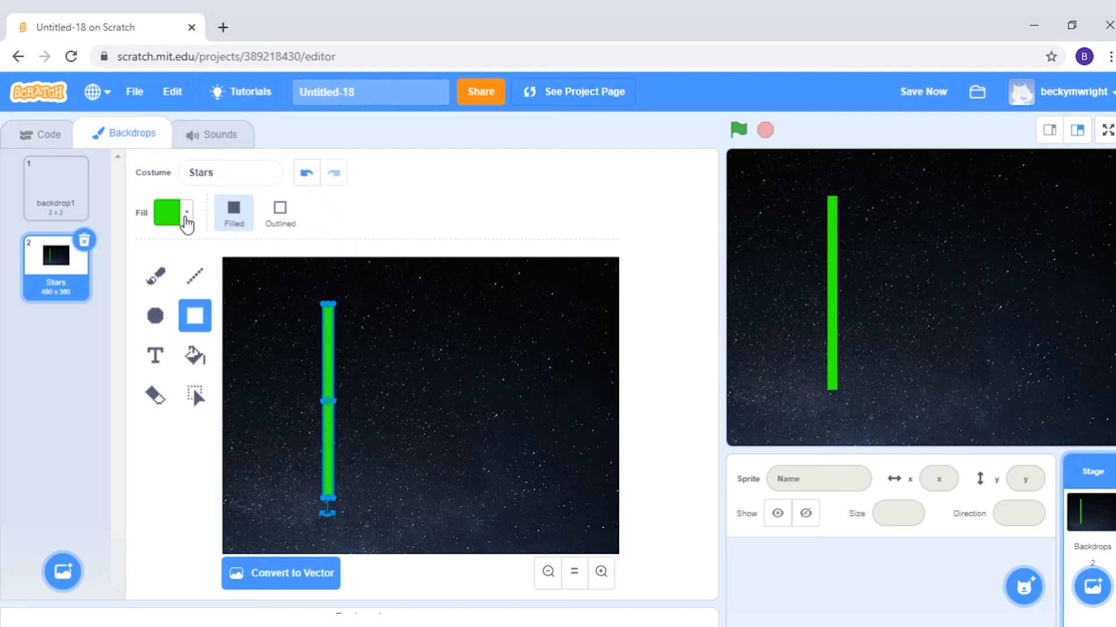
# Set the green rectangle's fill color value to 29
pyautogui.click(185, 219)
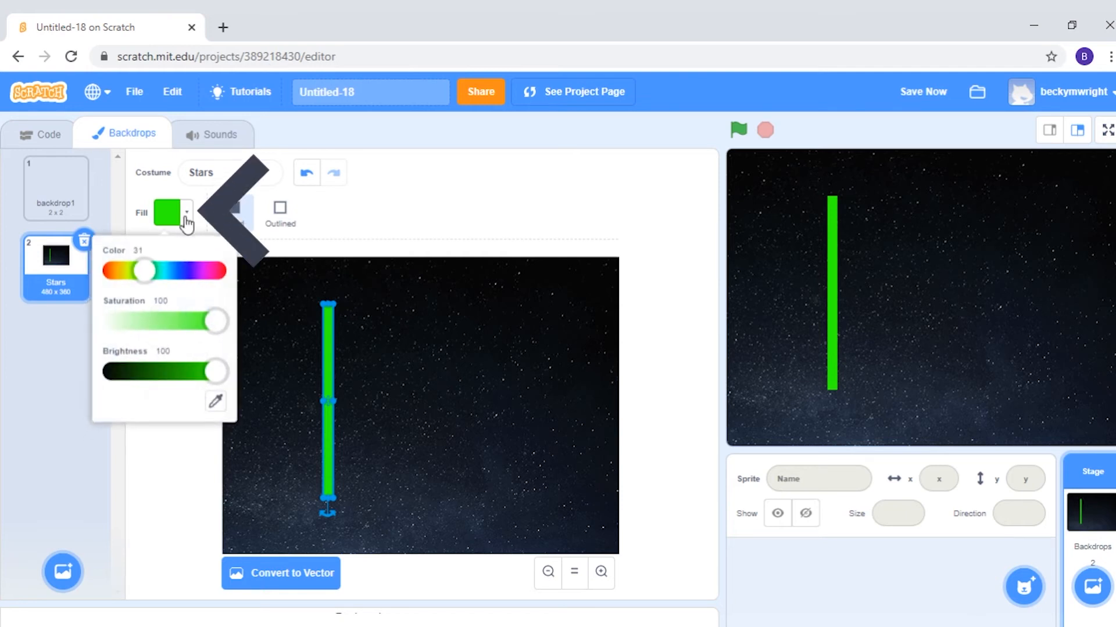
pyautogui.moveTo(144, 274); pyautogui.dragTo(135, 300)
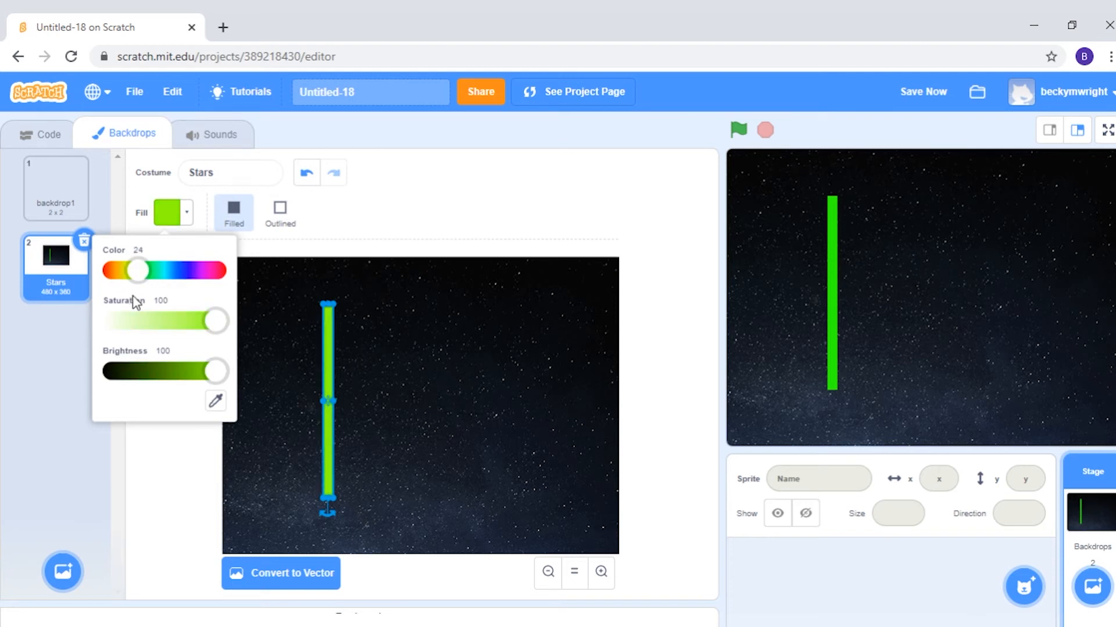
pyautogui.moveTo(135, 301); pyautogui.dragTo(140, 299)
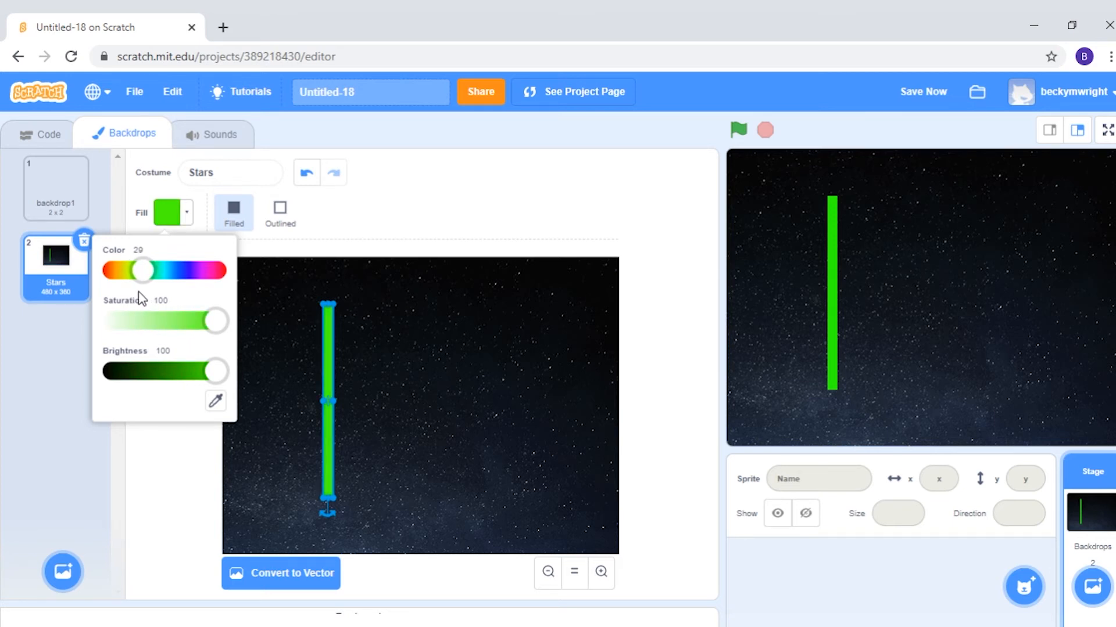
pyautogui.click(175, 455)
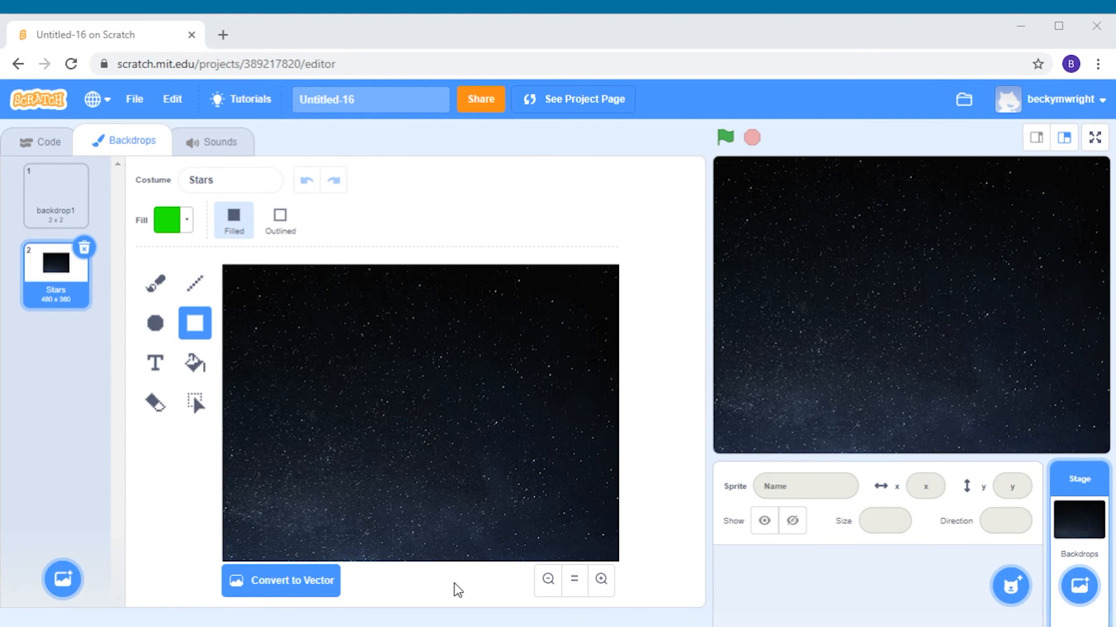
# Draw green rectangles along the blank Stars backdrop's edges as a maze border, leaving openings at the lower-left corner and in the bottom wall
pyautogui.moveTo(233, 272); pyautogui.dragTo(241, 531)
pyautogui.moveTo(237, 471); pyautogui.dragTo(227, 460)
pyautogui.moveTo(224, 550)
pyautogui.mouseDown()
pyautogui.moveTo(419, 526)
pyautogui.moveTo(500, 559)
pyautogui.moveTo(480, 559)
pyautogui.mouseUp()
pyautogui.click(568, 479)
pyautogui.moveTo(608, 273)
pyautogui.mouseDown()
pyautogui.moveTo(617, 566)
pyautogui.moveTo(615, 532)
pyautogui.moveTo(617, 546)
pyautogui.moveTo(593, 558)
pyautogui.moveTo(542, 557)
pyautogui.mouseUp()
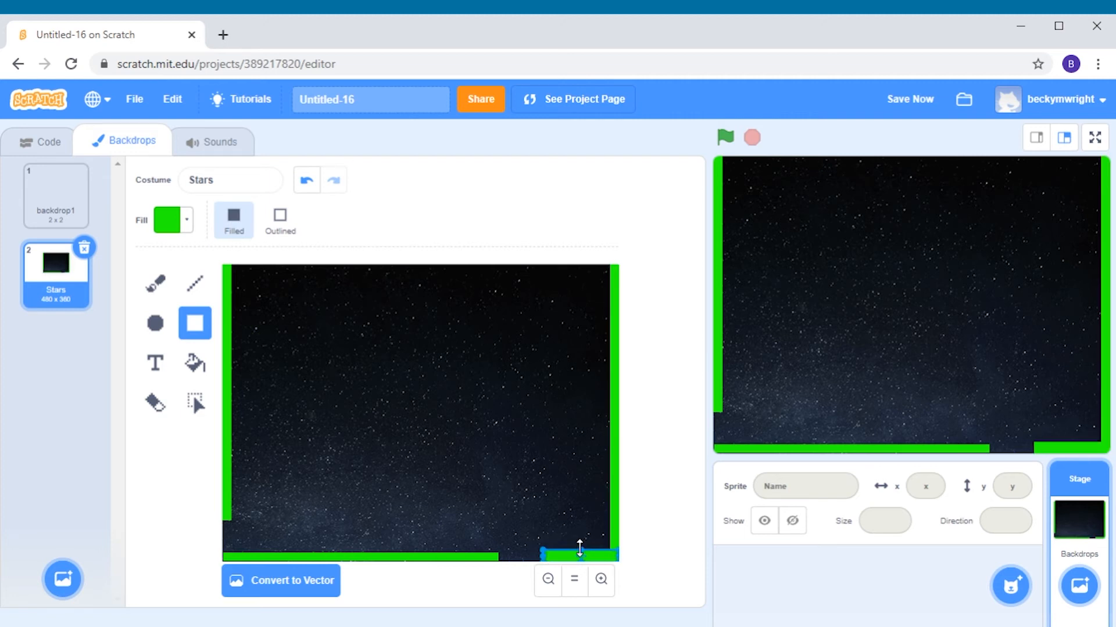
pyautogui.moveTo(227, 267); pyautogui.dragTo(616, 278)
pyautogui.moveTo(535, 271); pyautogui.dragTo(535, 267)
# Draw the main connected inner maze walls as thin green rectangles across the left, centre and right of the backdrop
pyautogui.click(304, 534)
pyautogui.moveTo(272, 552)
pyautogui.mouseDown()
pyautogui.moveTo(267, 349)
pyautogui.moveTo(266, 361)
pyautogui.moveTo(309, 360)
pyautogui.mouseUp()
pyautogui.moveTo(613, 514)
pyautogui.mouseDown()
pyautogui.moveTo(454, 525)
pyautogui.moveTo(494, 521)
pyautogui.mouseUp()
pyautogui.moveTo(451, 553)
pyautogui.mouseDown()
pyautogui.moveTo(458, 455)
pyautogui.moveTo(455, 502)
pyautogui.mouseUp()
pyautogui.moveTo(451, 478)
pyautogui.mouseDown()
pyautogui.moveTo(596, 483)
pyautogui.moveTo(531, 476)
pyautogui.moveTo(559, 317)
pyautogui.moveTo(488, 324)
pyautogui.mouseUp()
pyautogui.click(562, 433)
pyautogui.moveTo(512, 360)
pyautogui.mouseDown()
pyautogui.moveTo(431, 369)
pyautogui.moveTo(440, 366)
pyautogui.moveTo(440, 271)
pyautogui.mouseUp()
pyautogui.moveTo(443, 361)
pyautogui.mouseDown()
pyautogui.moveTo(381, 366)
pyautogui.moveTo(403, 366)
pyautogui.mouseUp()
pyautogui.moveTo(267, 307)
pyautogui.mouseDown()
pyautogui.moveTo(411, 321)
pyautogui.moveTo(353, 316)
pyautogui.moveTo(361, 423)
pyautogui.moveTo(357, 406)
pyautogui.moveTo(477, 415)
pyautogui.moveTo(468, 368)
pyautogui.moveTo(507, 394)
pyautogui.moveTo(513, 451)
pyautogui.mouseUp()
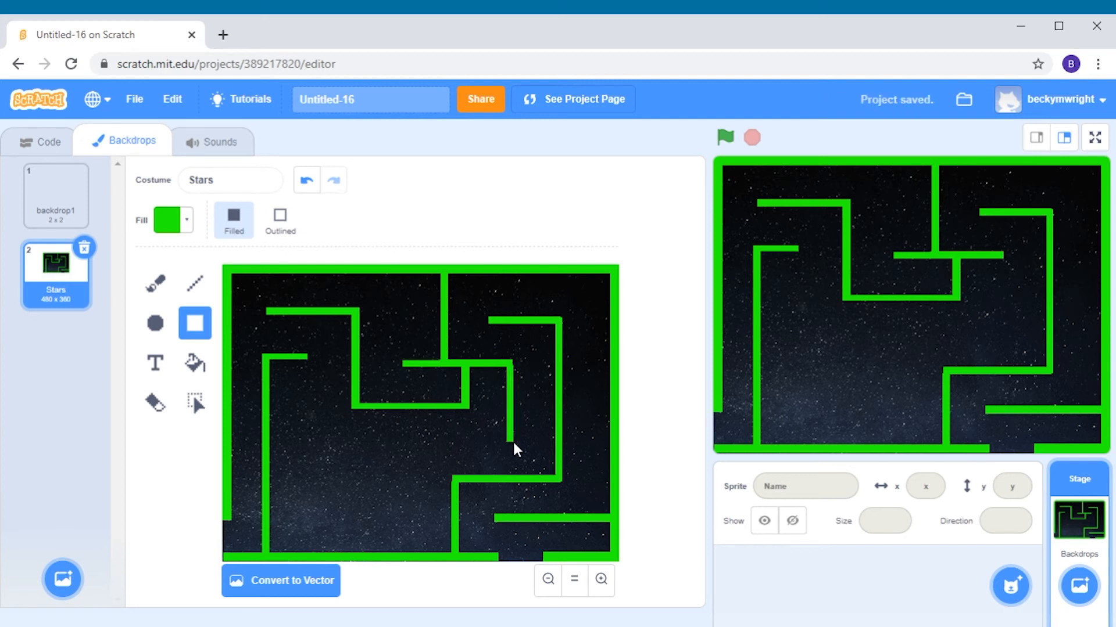
# Add a long horizontal wall across the lower middle of the maze and short walls forming a pocket beneath it
pyautogui.moveTo(302, 441); pyautogui.dragTo(459, 448)
pyautogui.click(424, 490)
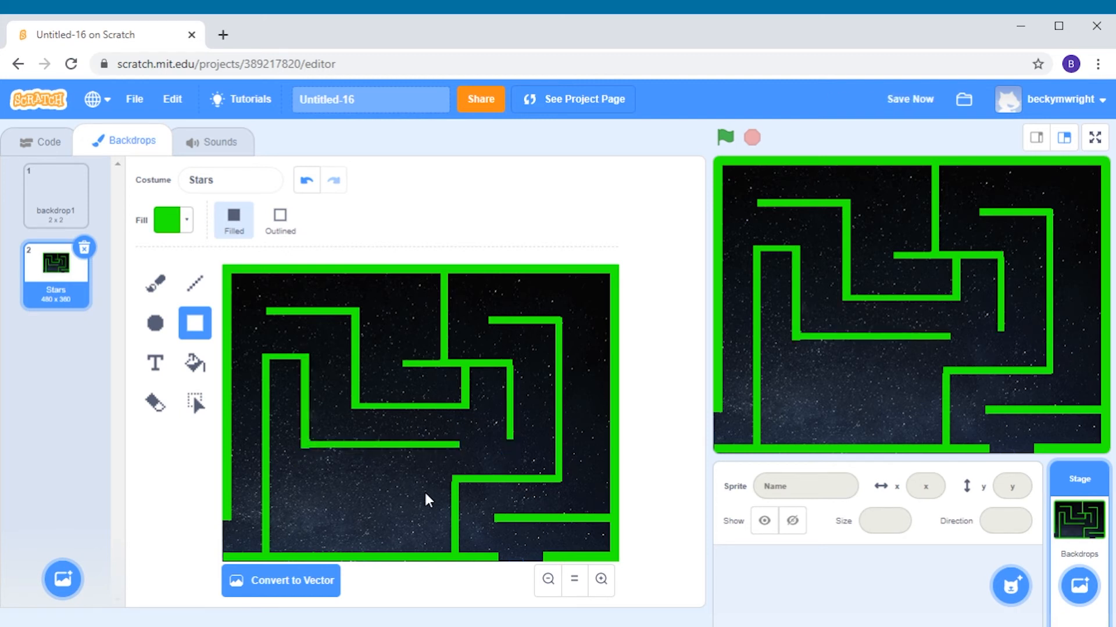
pyautogui.moveTo(313, 507)
pyautogui.mouseDown()
pyautogui.moveTo(303, 554)
pyautogui.moveTo(406, 515)
pyautogui.moveTo(399, 477)
pyautogui.mouseUp()
pyautogui.click(399, 459)
pyautogui.click(357, 454)
pyautogui.moveTo(311, 480); pyautogui.dragTo(304, 512)
pyautogui.click(346, 502)
# Extend the upper-left horizontal wall to the right and the upper-centre horizontal wall to the left with green rectangles
pyautogui.moveTo(355, 309); pyautogui.dragTo(413, 321)
pyautogui.click(381, 356)
pyautogui.moveTo(381, 359); pyautogui.dragTo(412, 369)
pyautogui.click(568, 397)
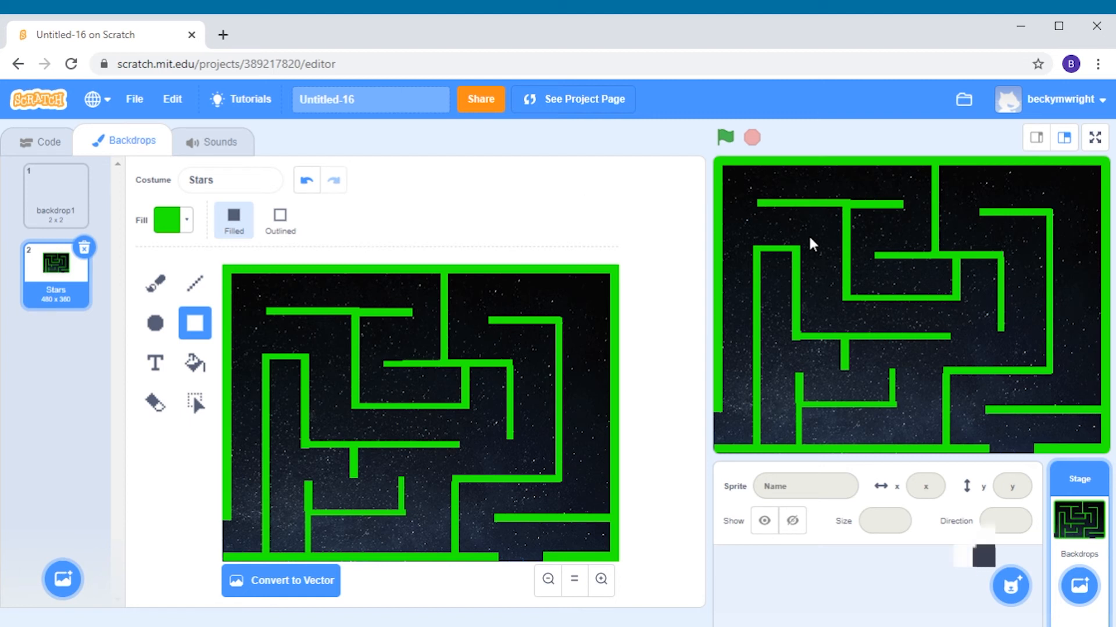
# Add the Pico Walking sprite from the Fantasy category of the sprite library
pyautogui.moveTo(1012, 602)
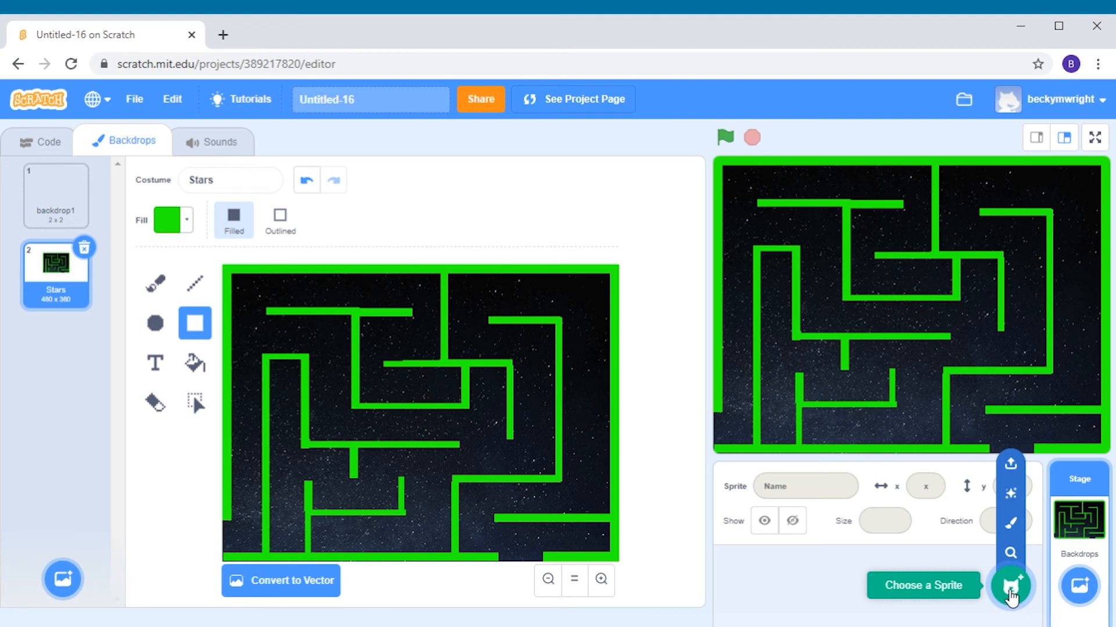
pyautogui.click(1011, 597)
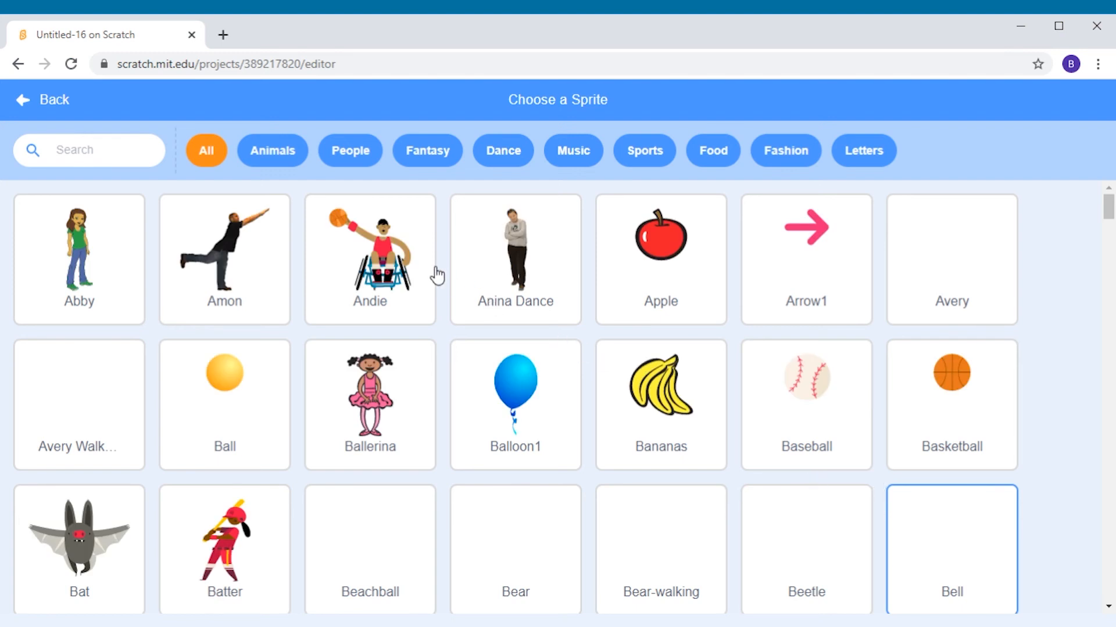
pyautogui.click(425, 152)
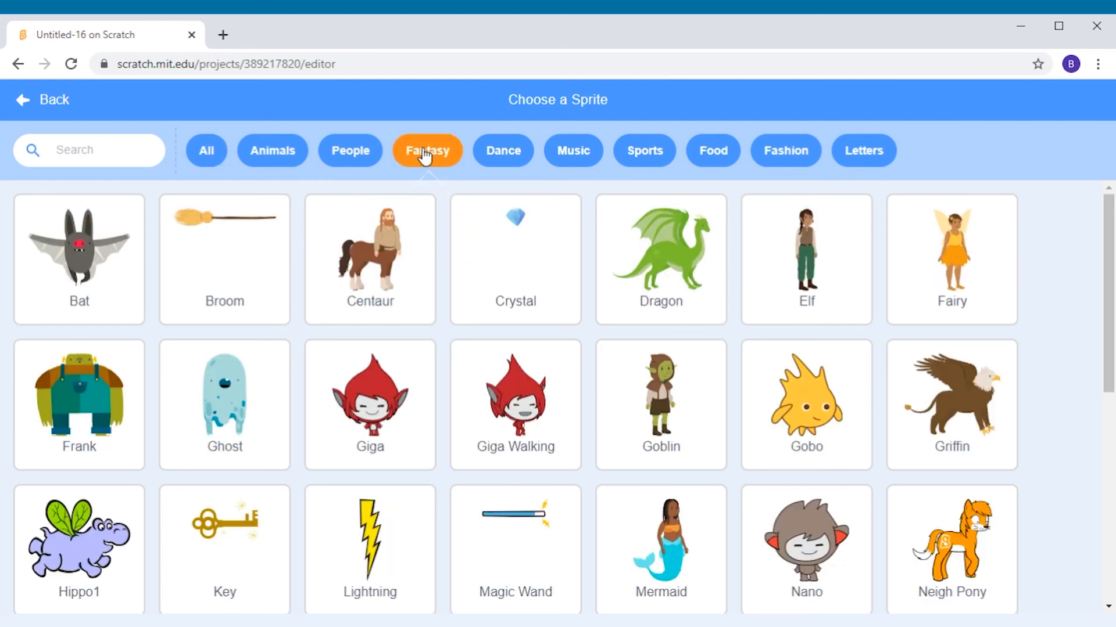
pyautogui.scroll(-5, 421, 313)
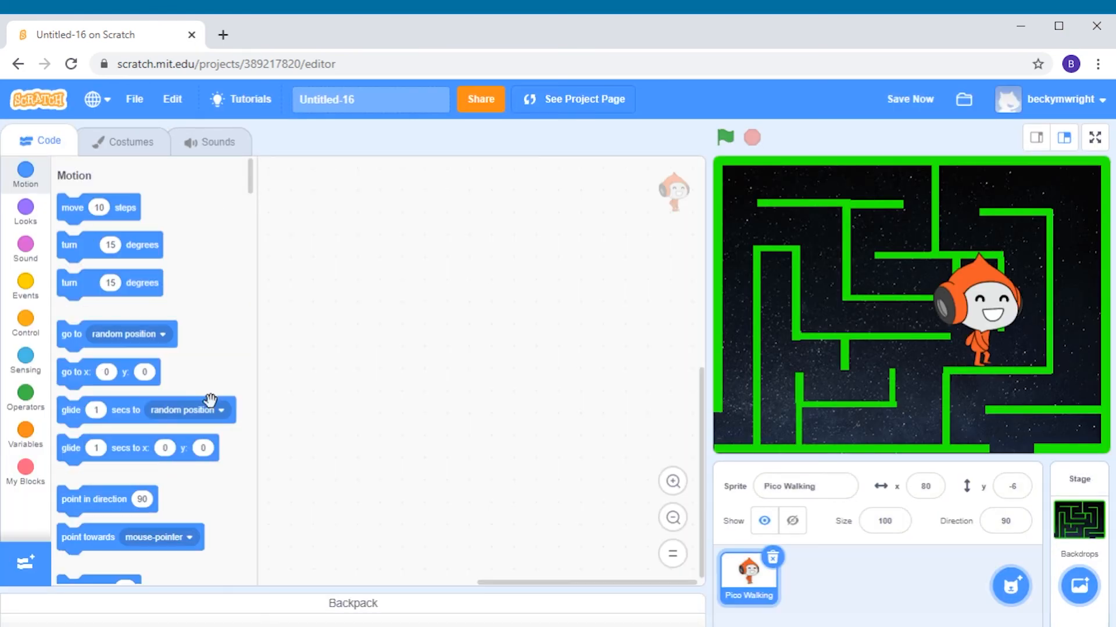
# Search the sprite library for "planet" and add the Planet2 sprite
pyautogui.click(1010, 587)
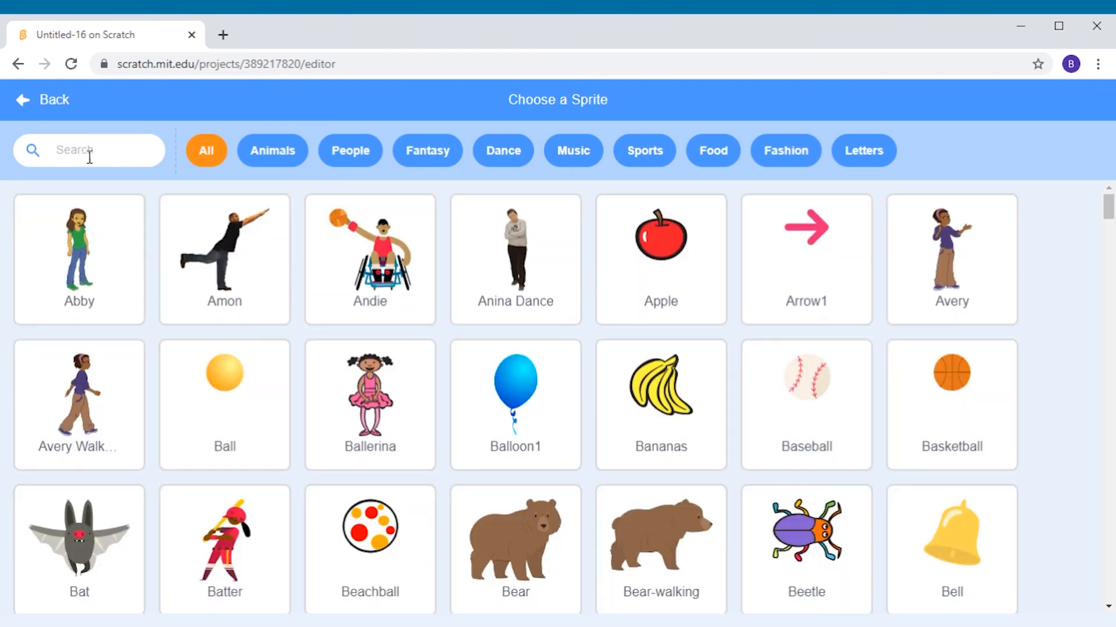
pyautogui.click(79, 146)
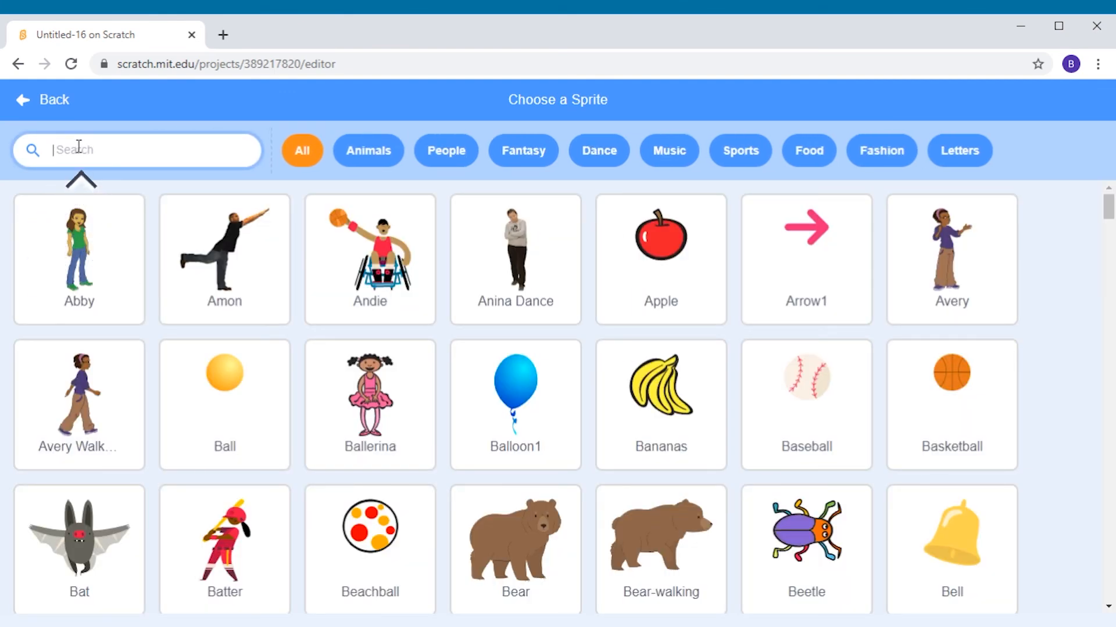
pyautogui.write('planet')
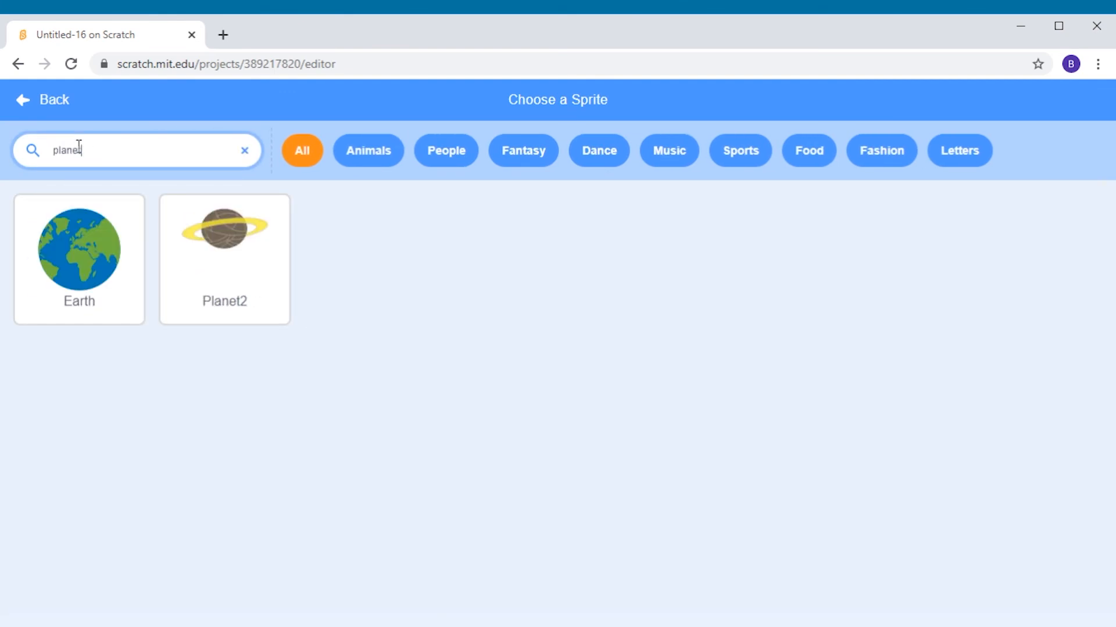
pyautogui.click(213, 284)
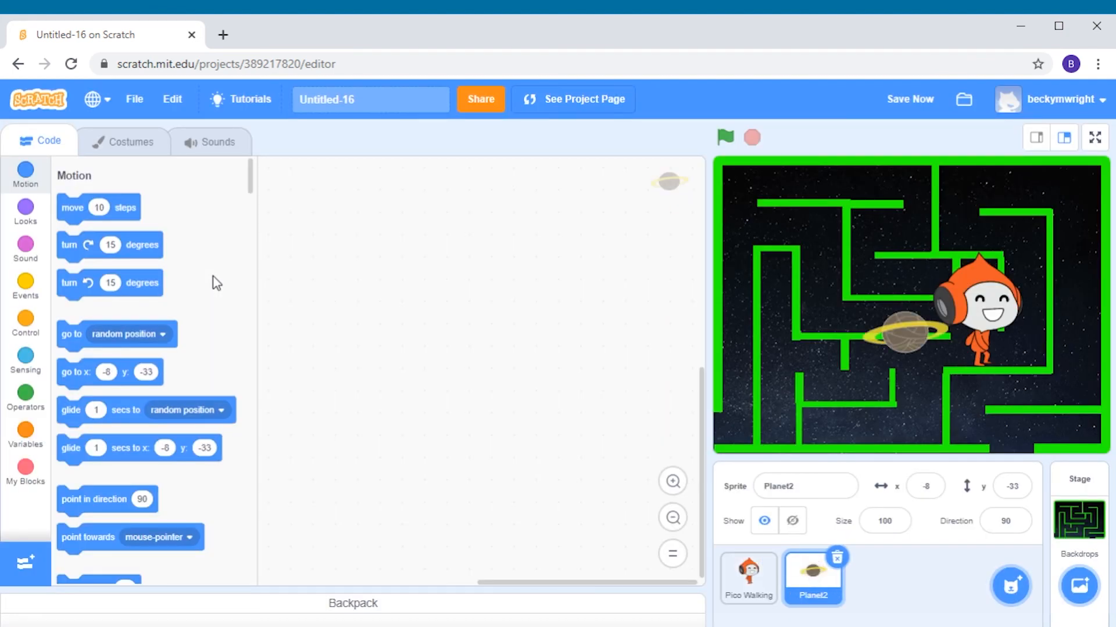
# Set the Planet2 sprite's size to 30
pyautogui.click(806, 488)
pyautogui.click(895, 521)
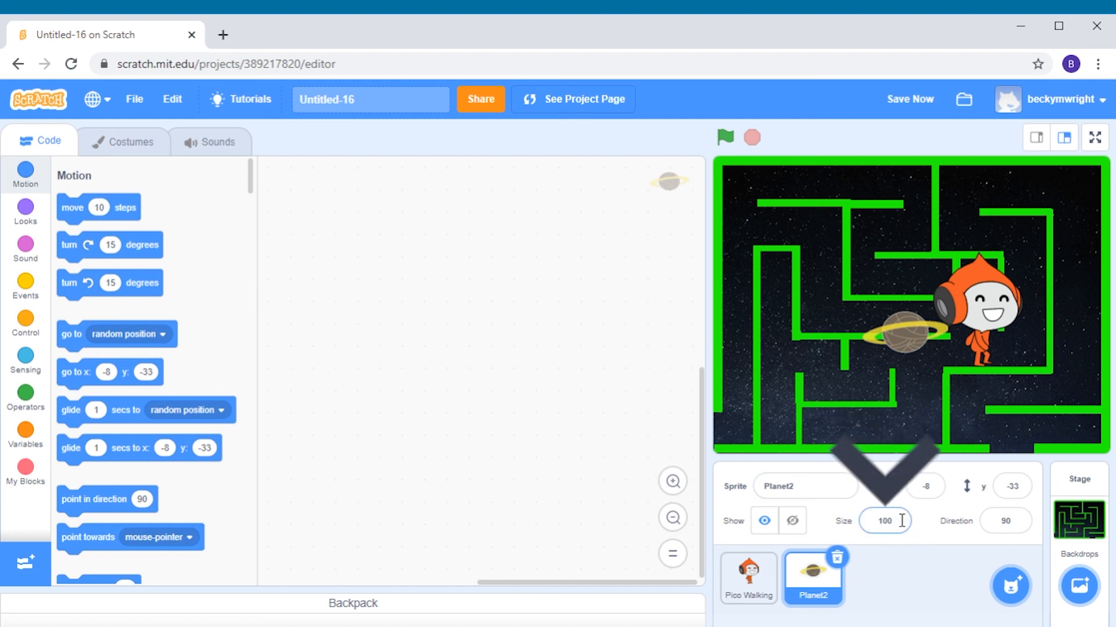
pyautogui.moveTo(895, 521); pyautogui.dragTo(870, 521)
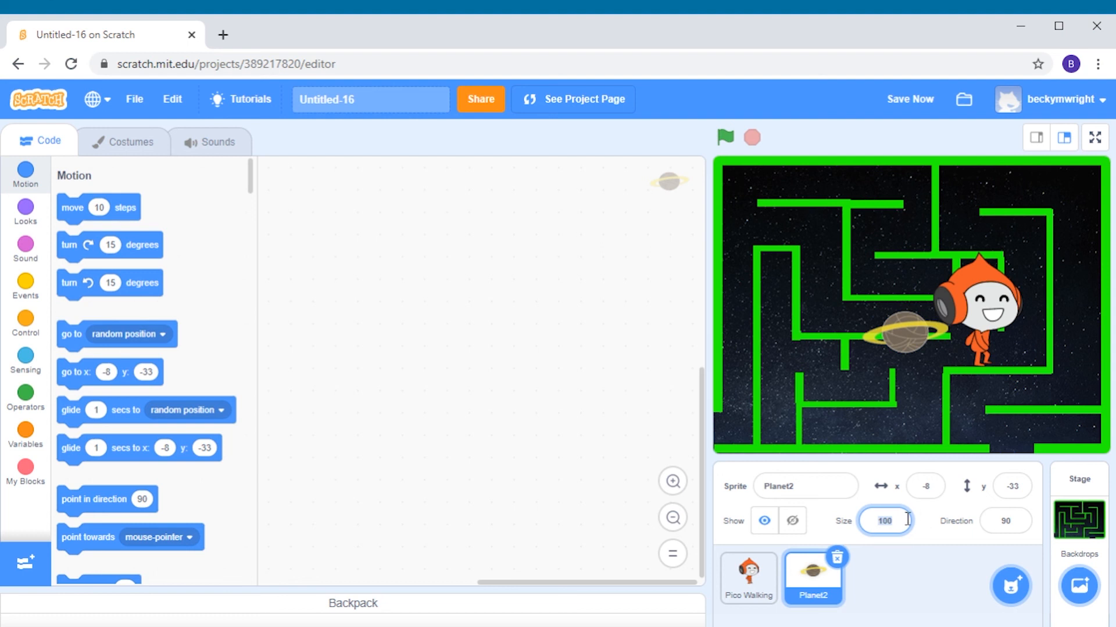
pyautogui.click(899, 521)
pyautogui.write('30')
pyautogui.press('Return')
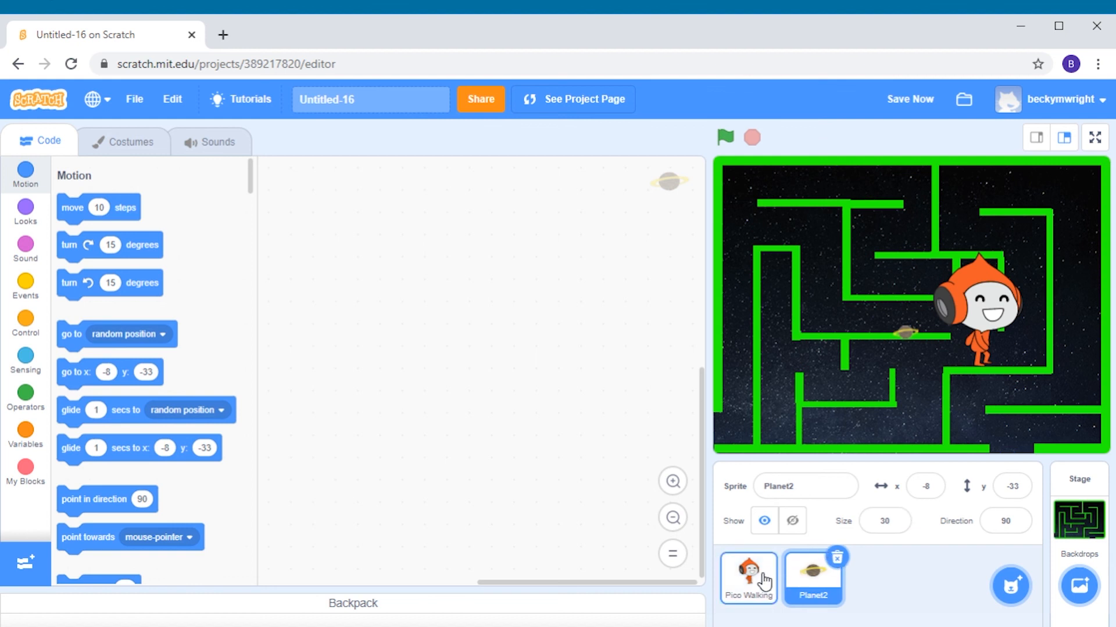
# Set the Pico Walking sprite's size to 15
pyautogui.click(765, 581)
pyautogui.click(898, 517)
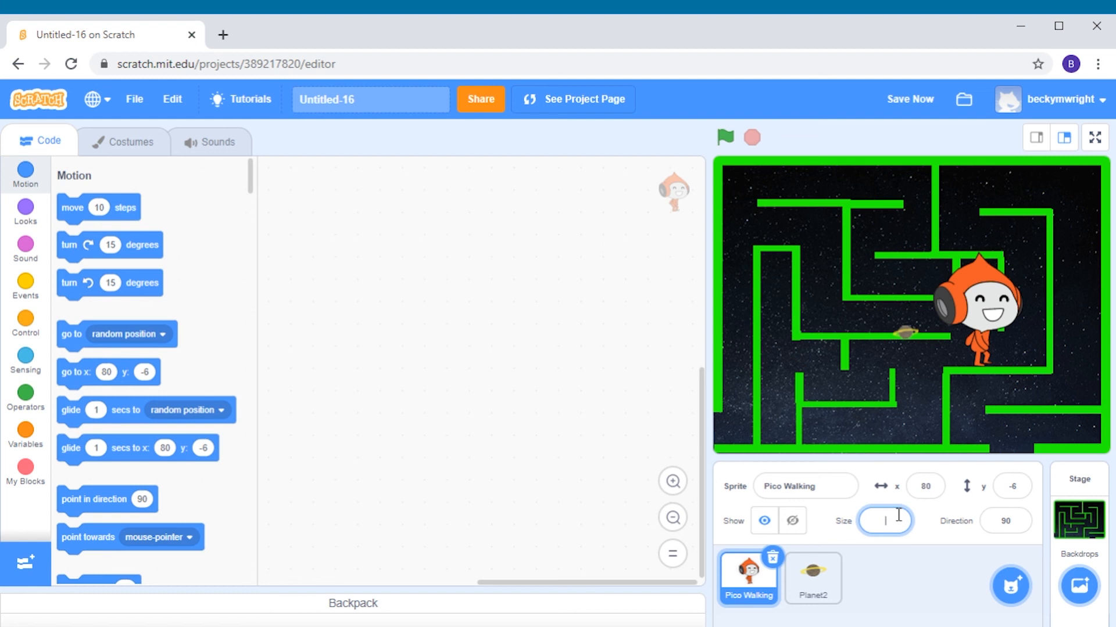
pyautogui.write('15')
pyautogui.press('Return')
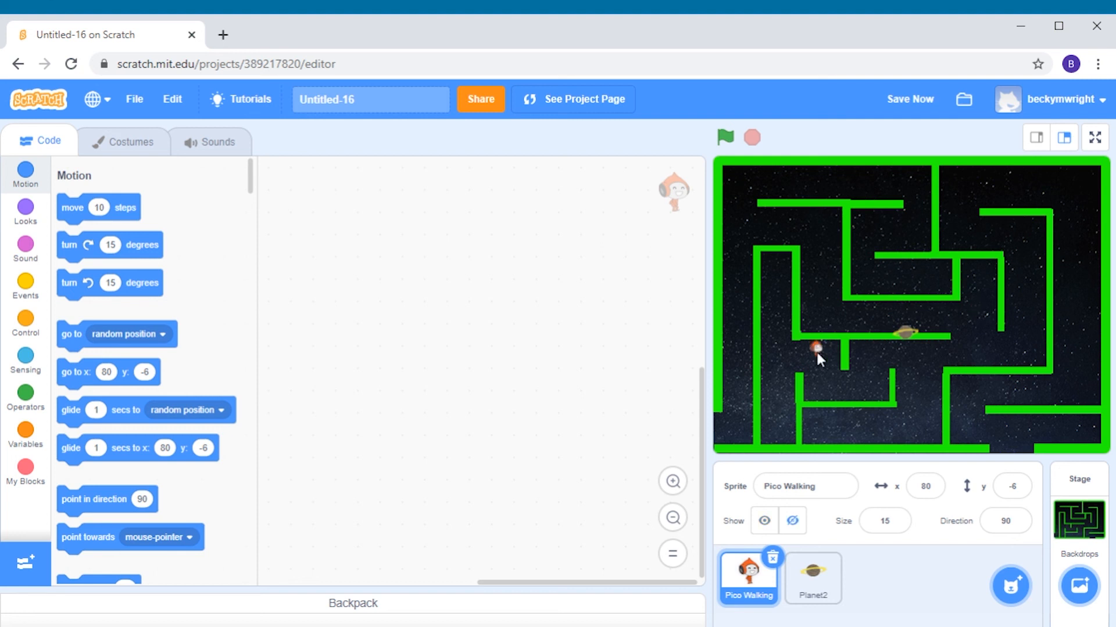
# Place Pico Walking in the maze's lower-left opening at about x -227, y -150, and Planet2 in the gap in the bottom wall
pyautogui.moveTo(728, 430); pyautogui.dragTo(728, 429)
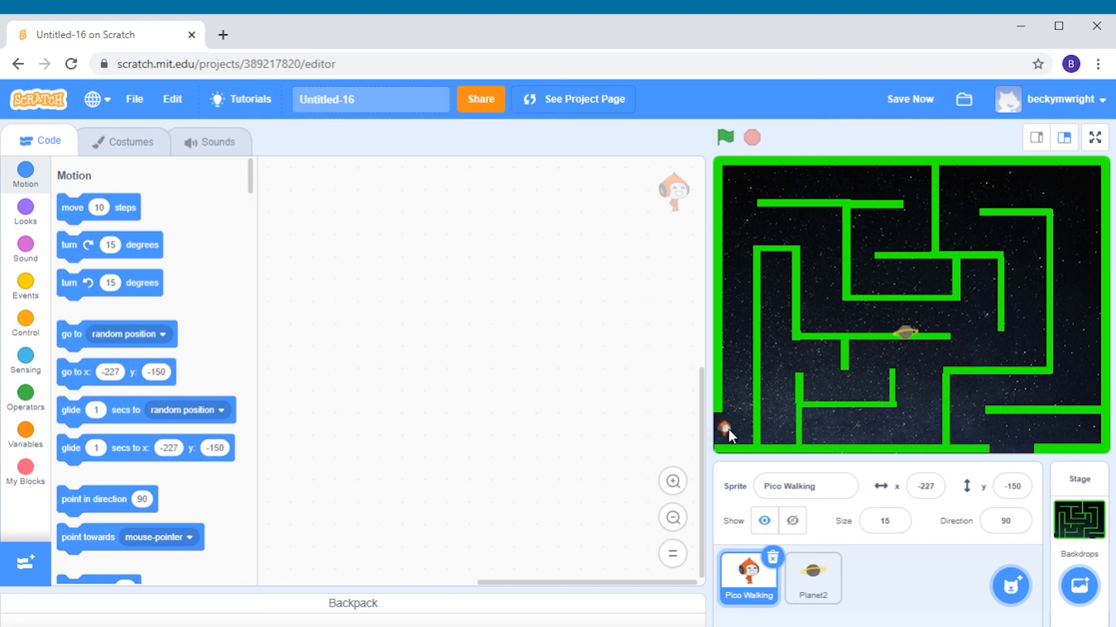
pyautogui.moveTo(906, 335); pyautogui.dragTo(1014, 448)
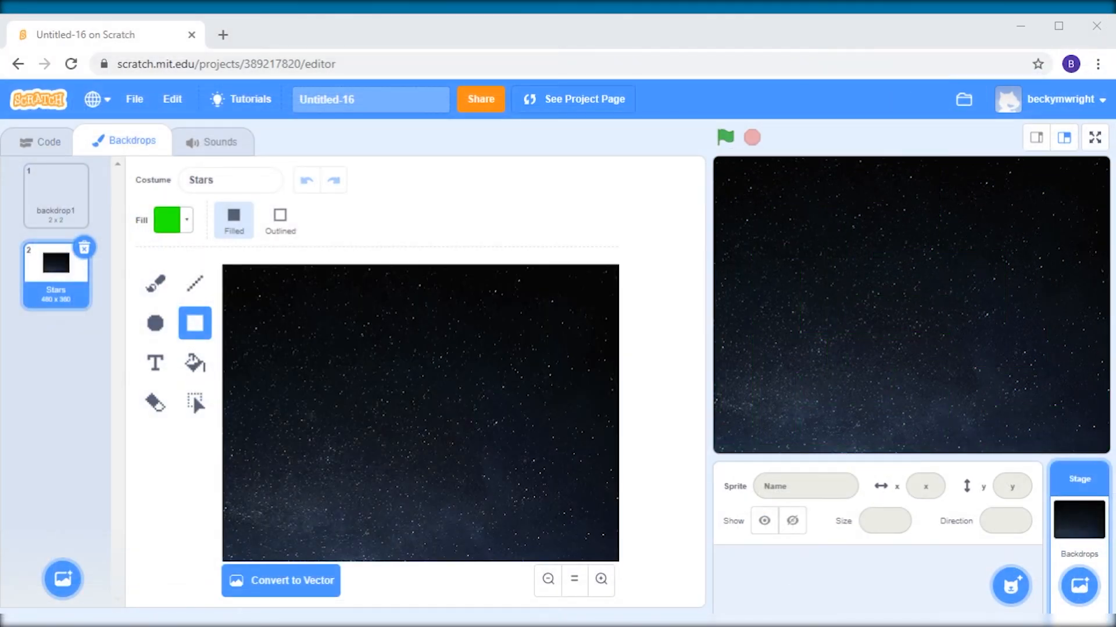